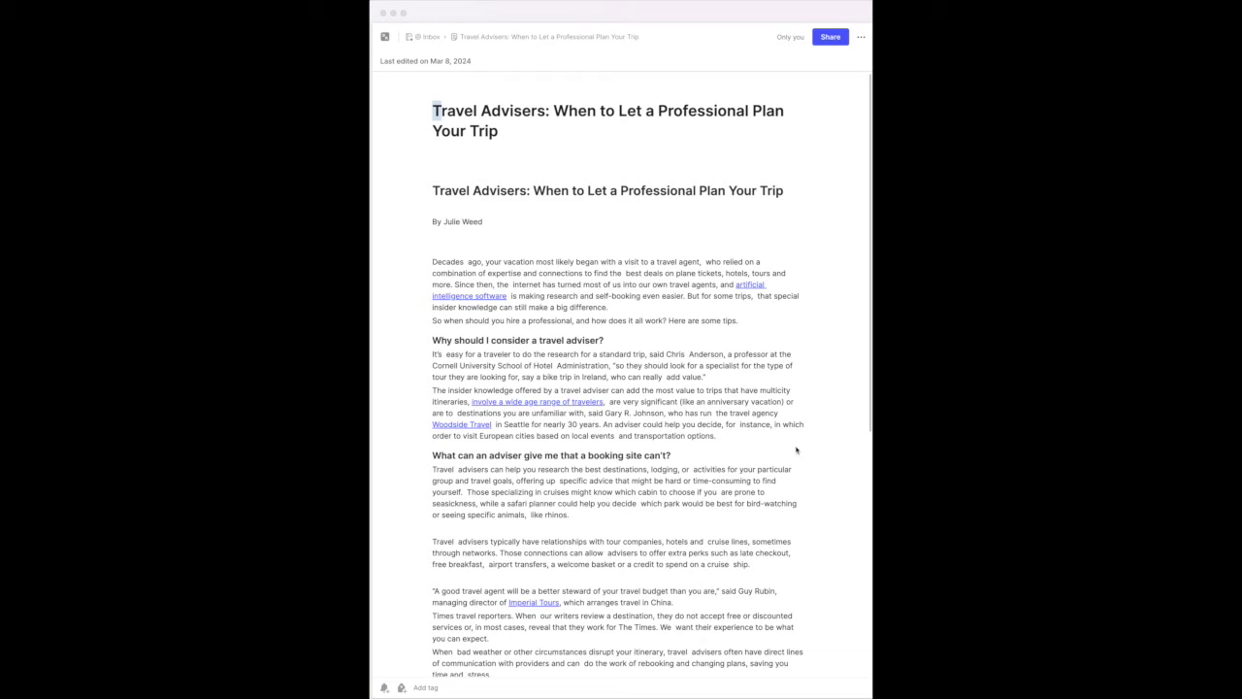
# - Skim the travel advisers article from its title to the closing section on A.I. and back
pyautogui.scroll(-5, 633, 308)
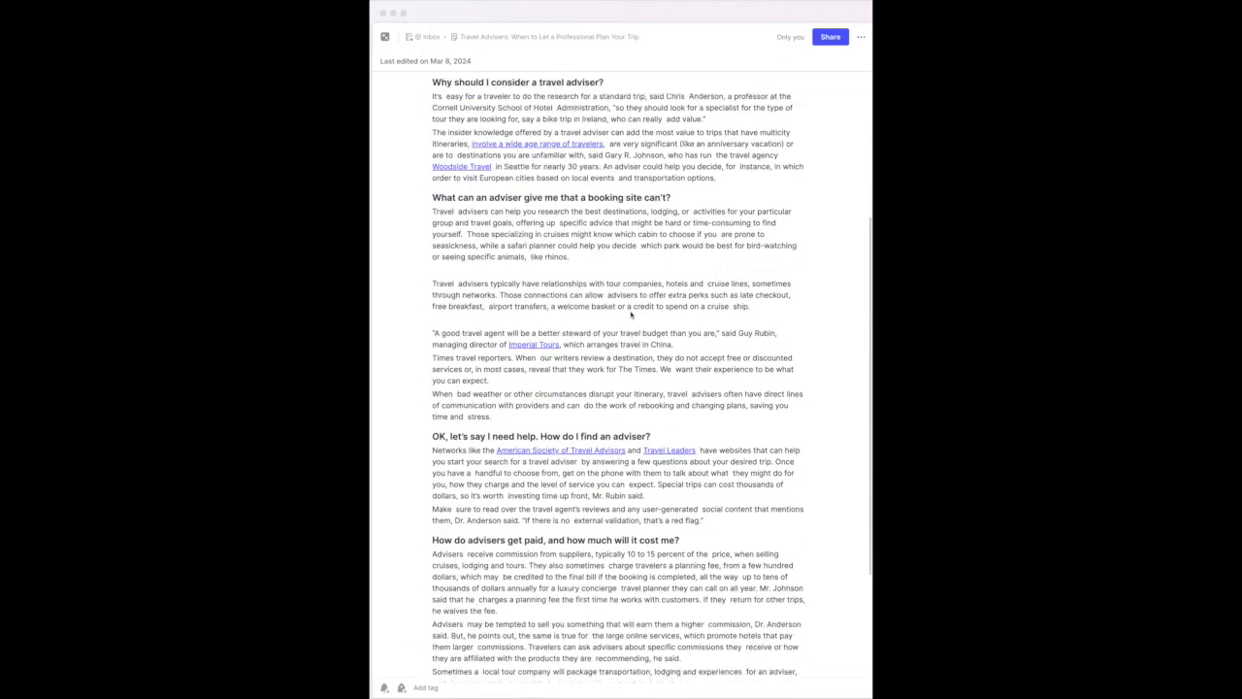
pyautogui.scroll(-3, 630, 314)
pyautogui.scroll(8, 633, 312)
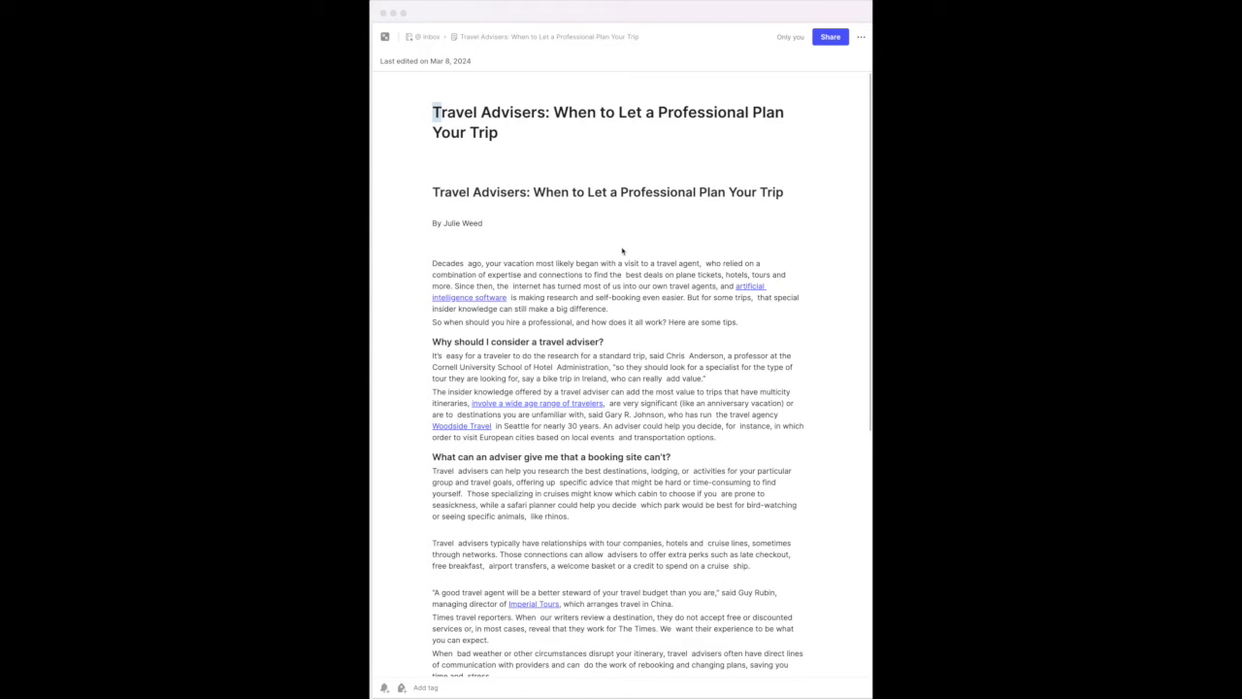
pyautogui.scroll(-7, 594, 288)
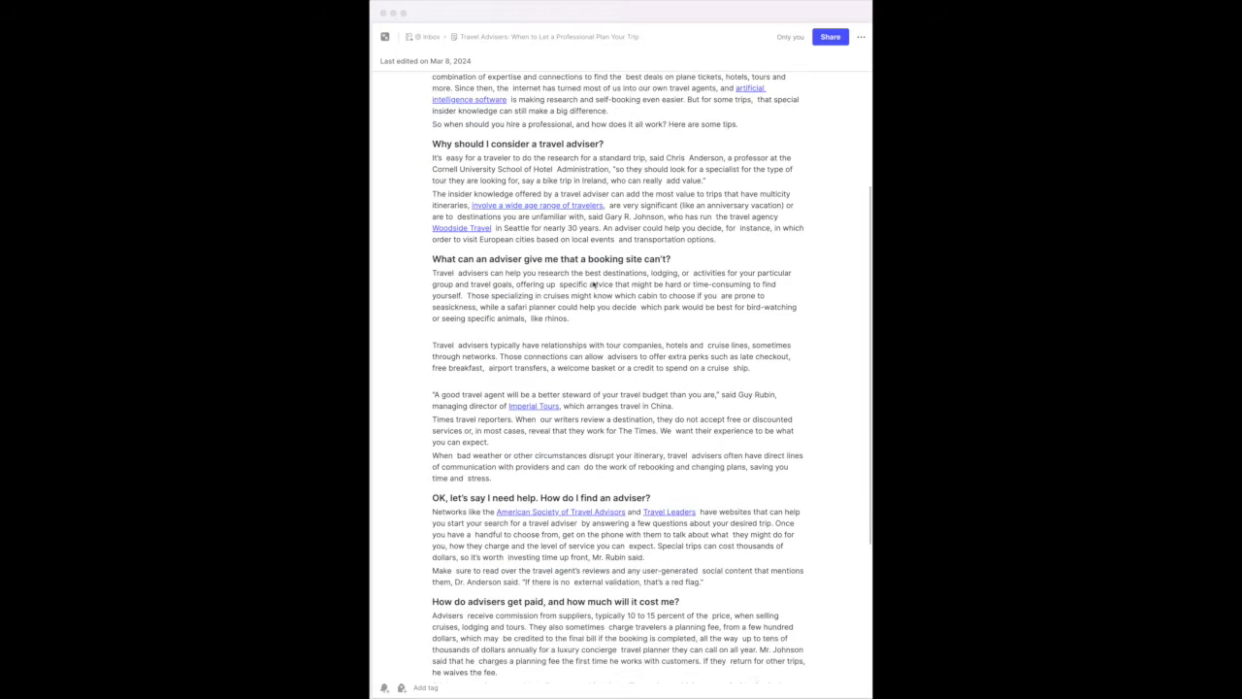
pyautogui.scroll(-1, 594, 285)
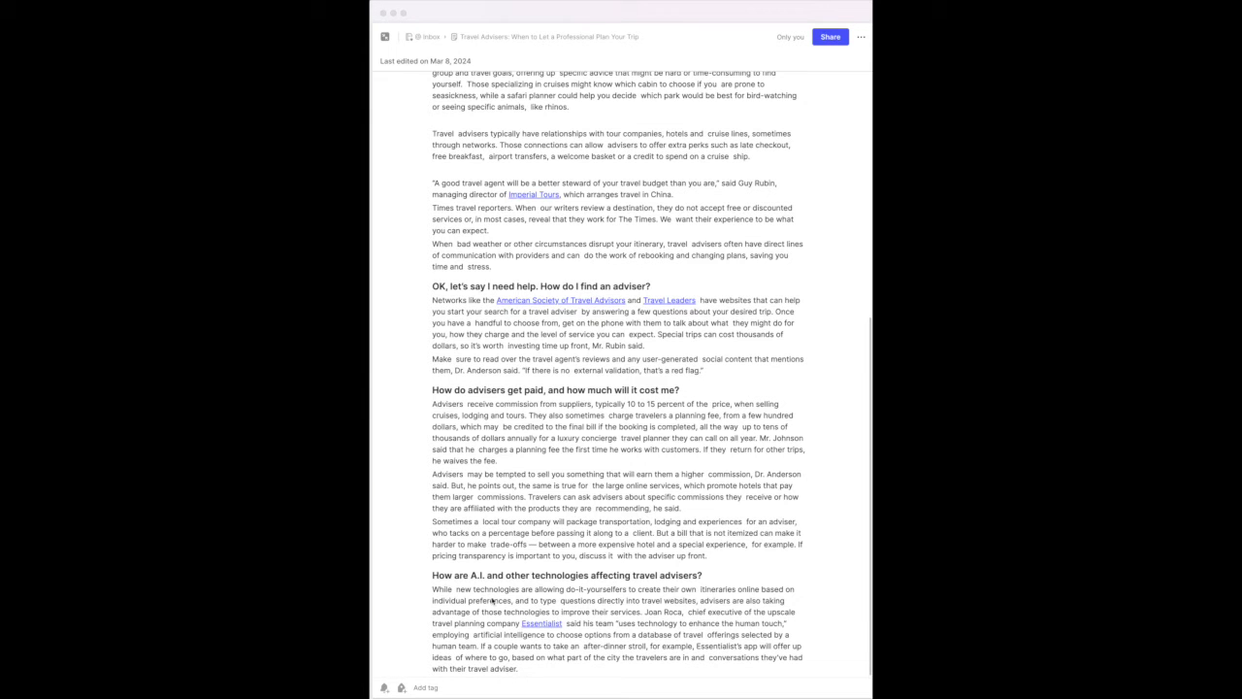
pyautogui.scroll(7, 572, 398)
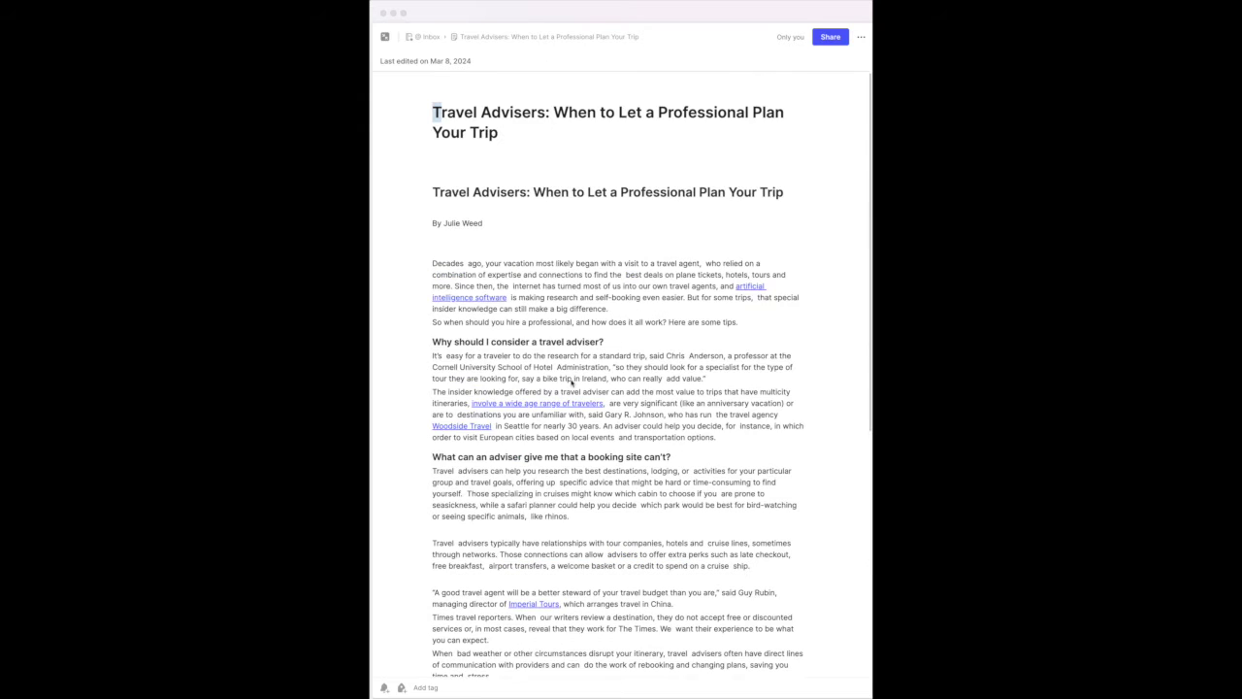
# - Select the article's whole body text, from the end of the last paragraph up to the blank lines below the note title
pyautogui.click(670, 117)
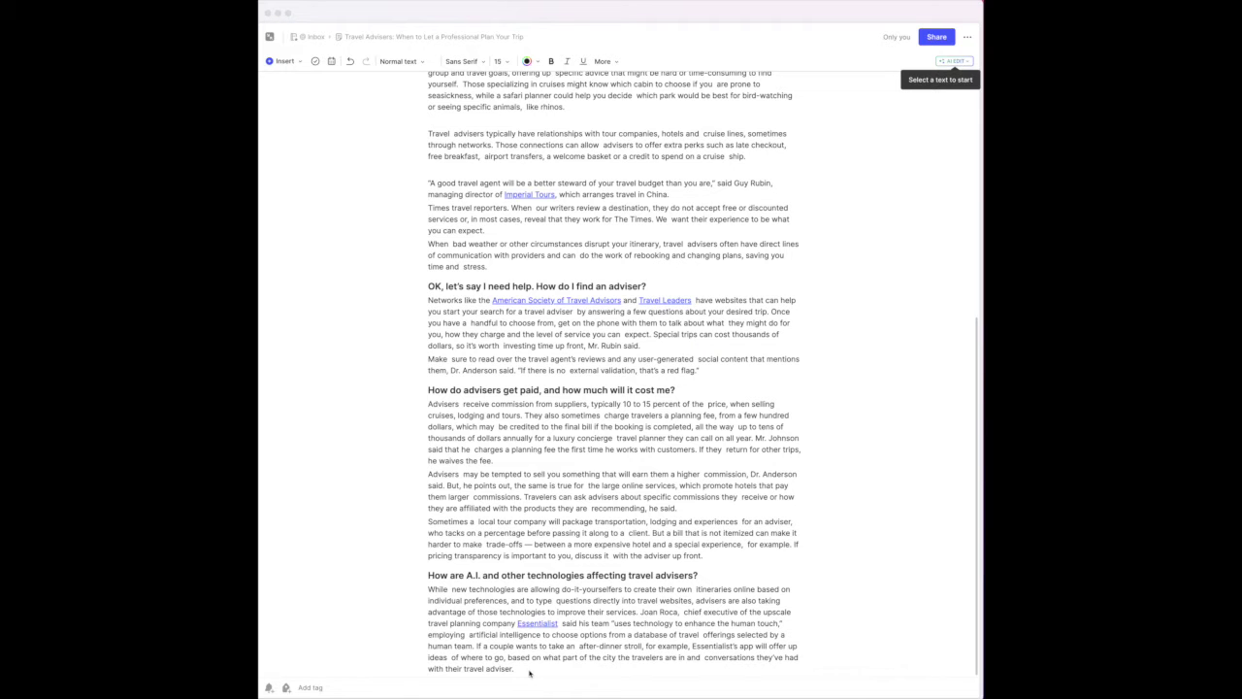
pyautogui.click(530, 670)
pyautogui.moveTo(531, 668); pyautogui.dragTo(428, 189)
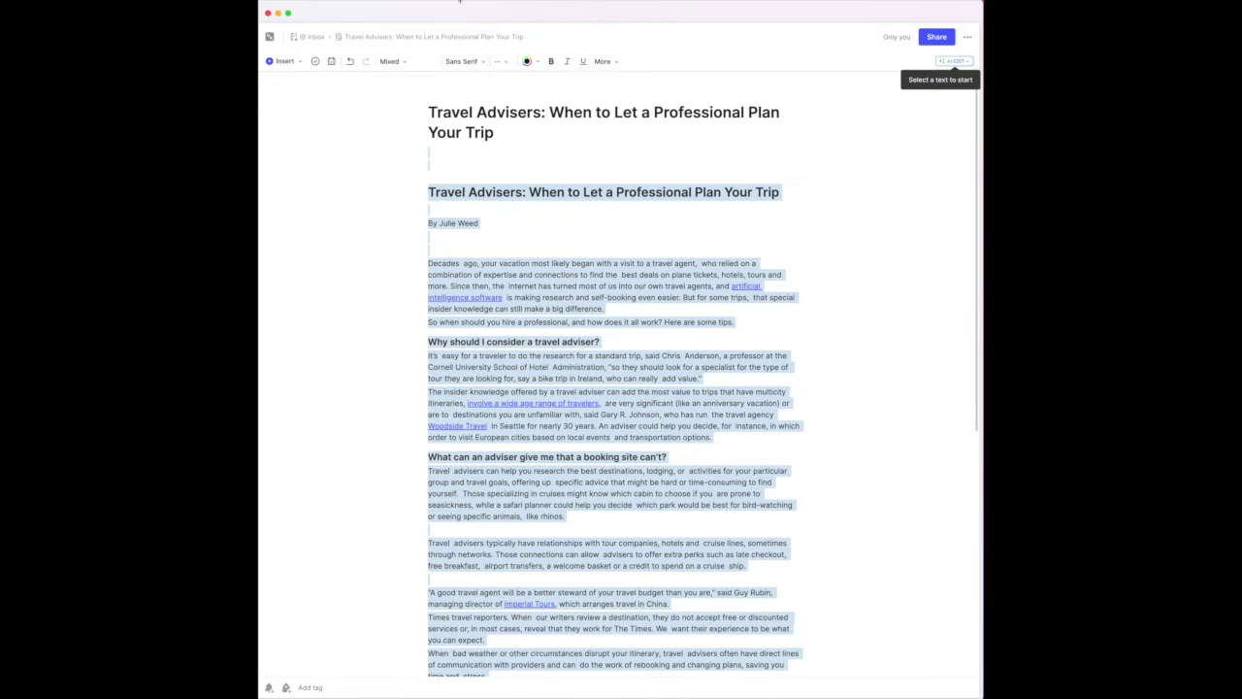
pyautogui.moveTo(460, 2); pyautogui.dragTo(419, 188)
pyautogui.scroll(-2, 419, 189)
pyautogui.scroll(2, 582, 194)
# - Generate a Paragraph summary of the selected article with AI Edit, and close the result after reading it
pyautogui.click(953, 62)
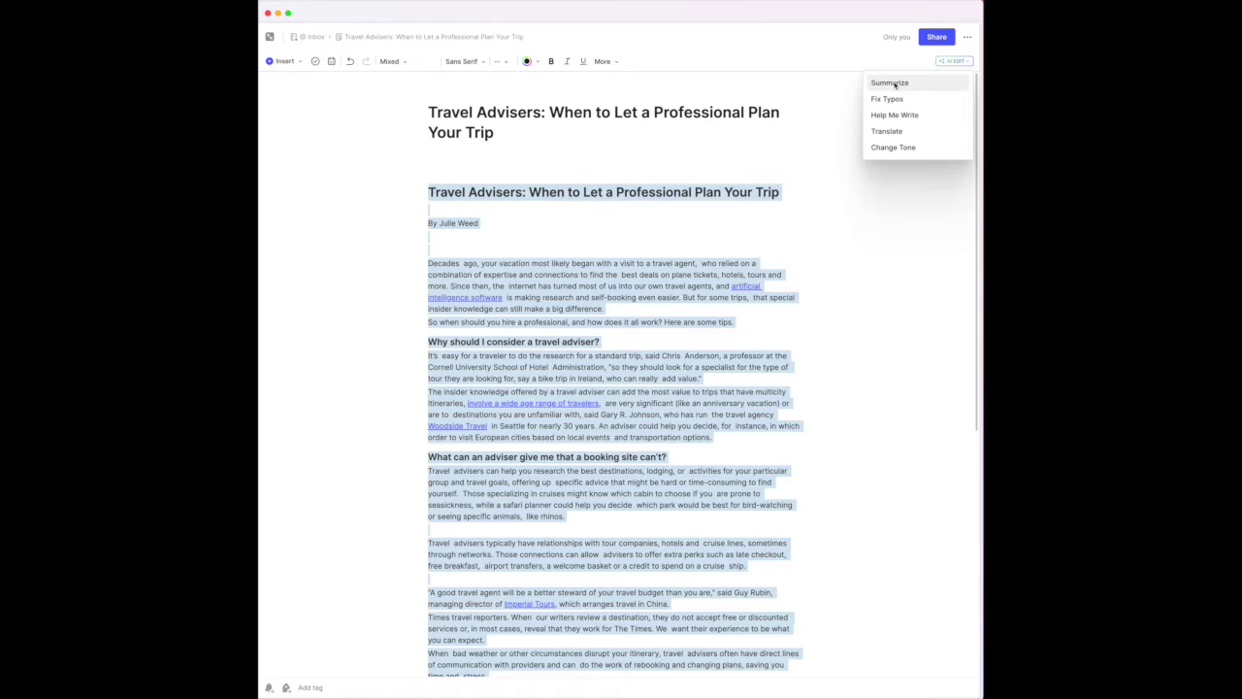
pyautogui.click(895, 84)
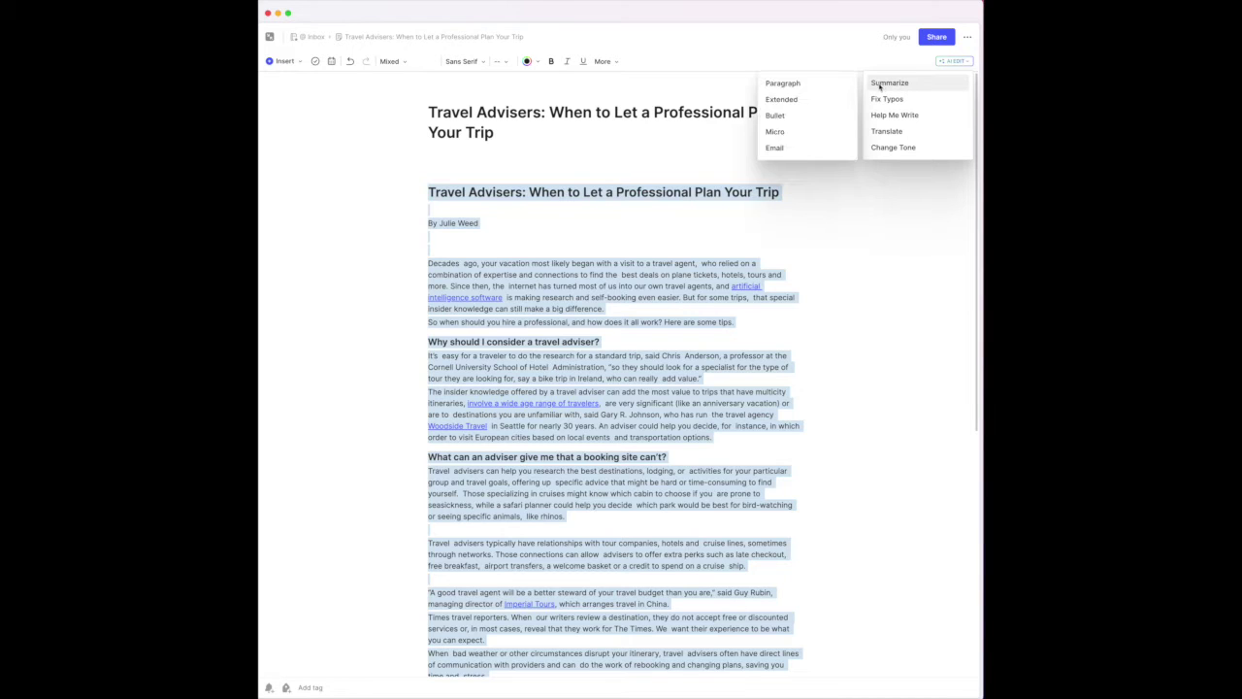
pyautogui.click(798, 85)
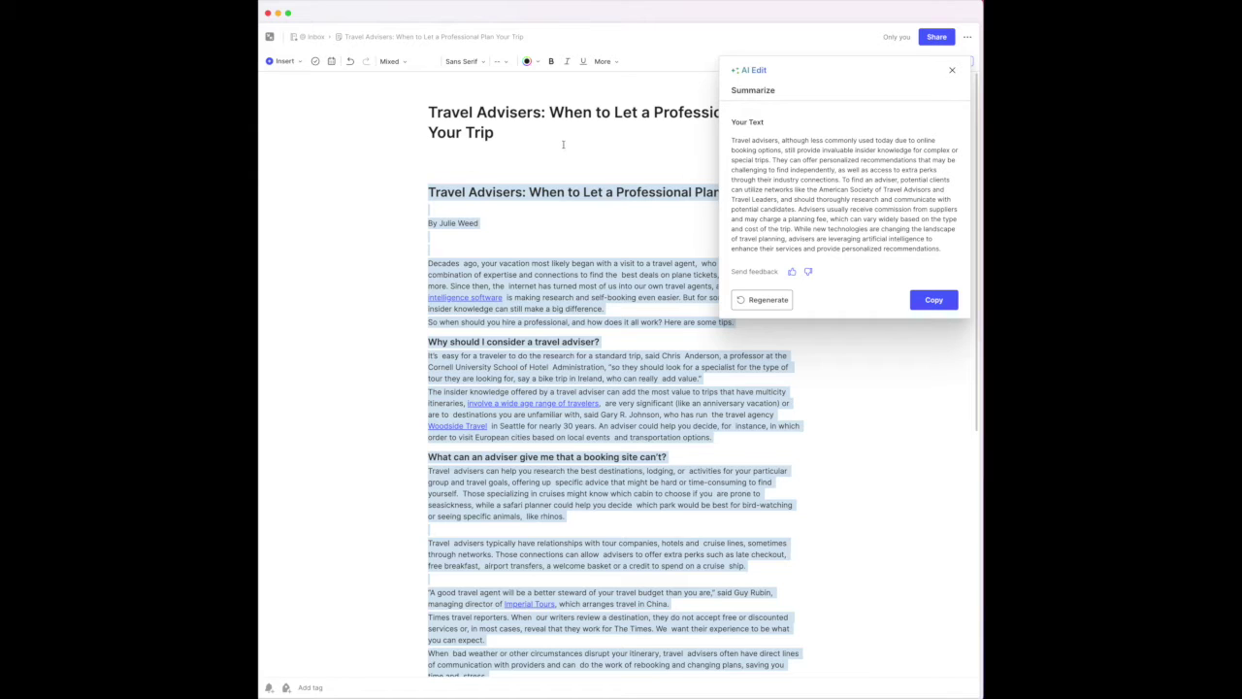
pyautogui.click(953, 73)
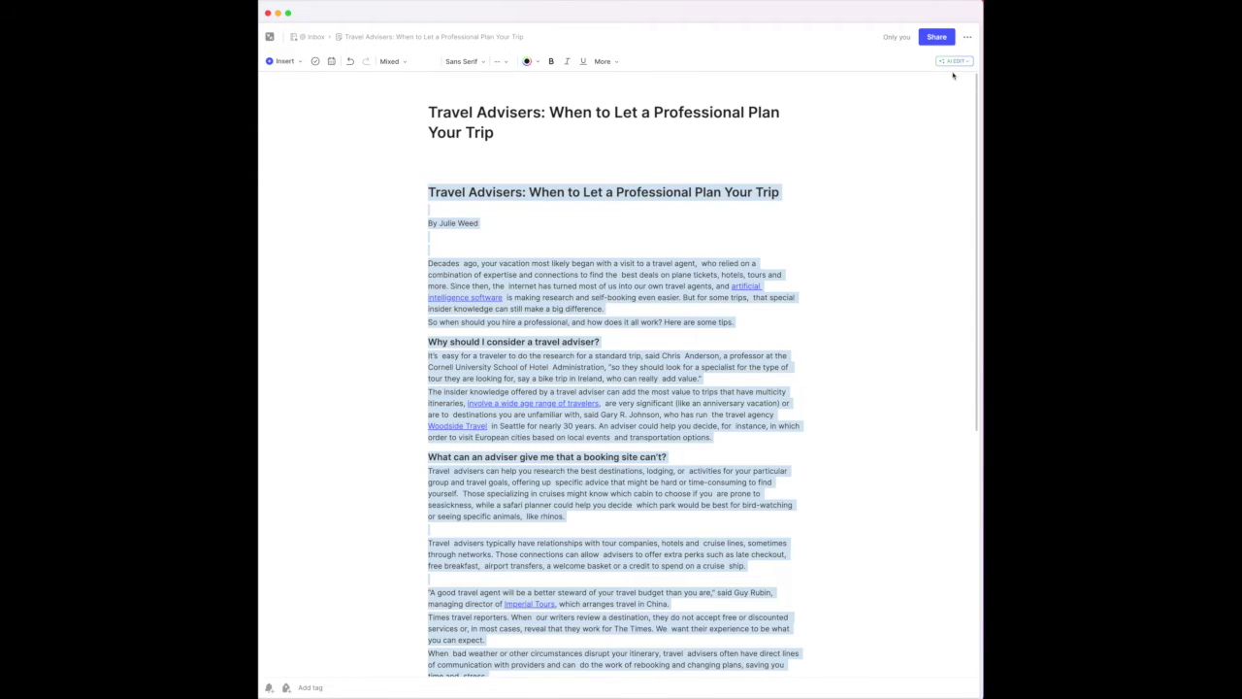
# - Generate an Extended summary of the selected article with AI Edit, look through it, and close the result
pyautogui.click(957, 63)
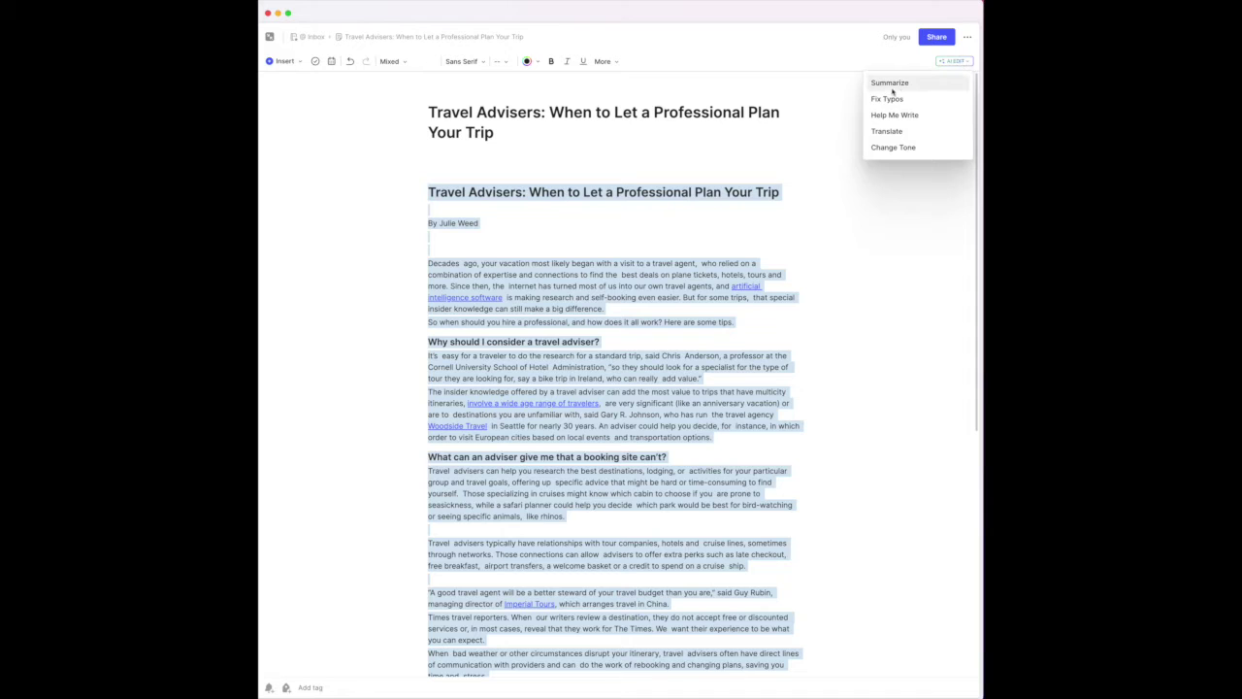
pyautogui.moveTo(879, 83)
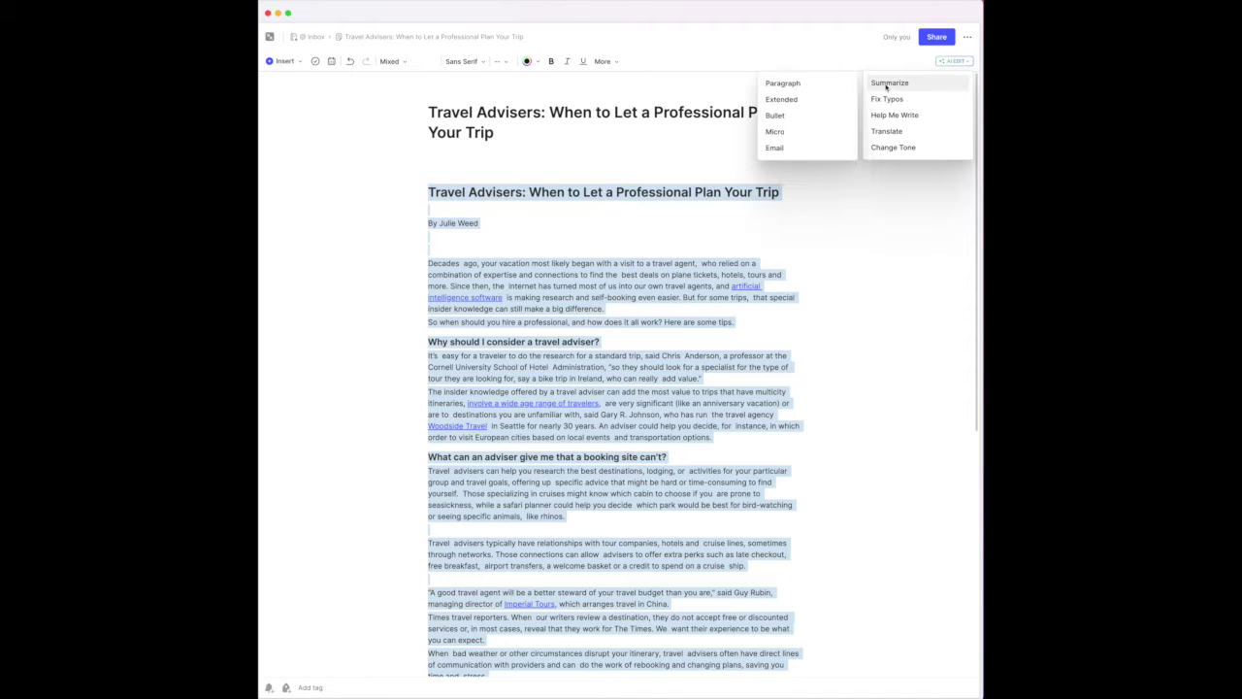
pyautogui.click(782, 100)
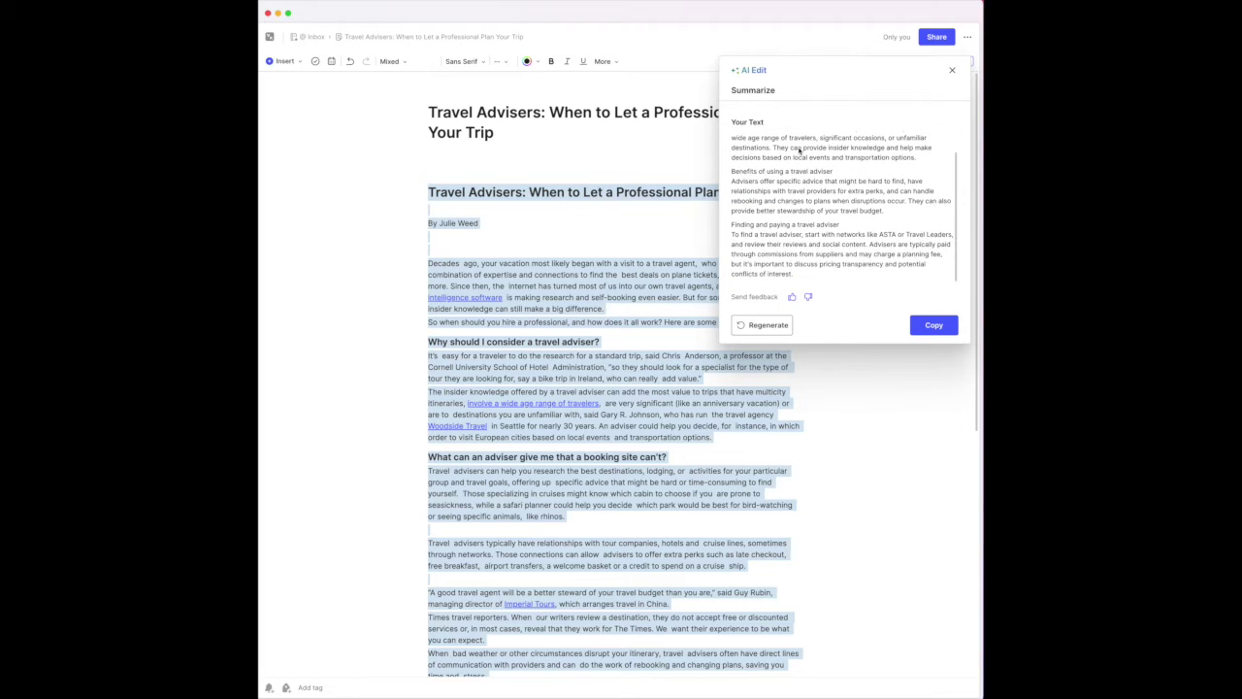
pyautogui.scroll(2, 798, 150)
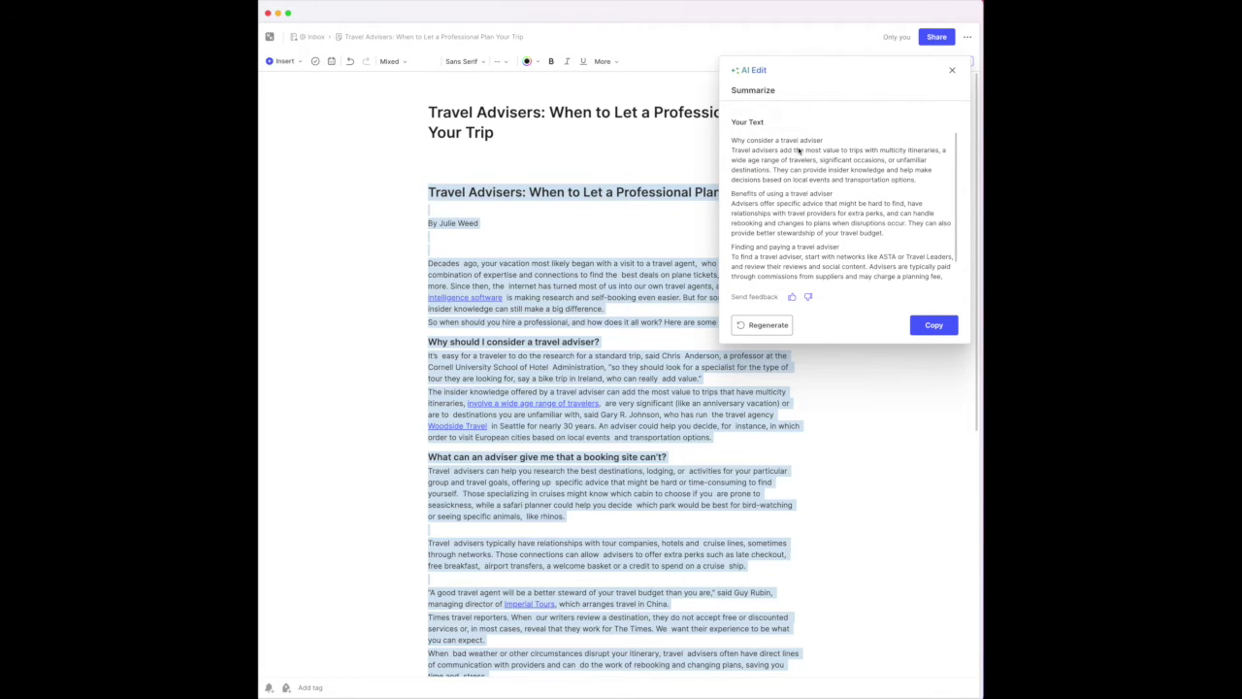
pyautogui.click(952, 72)
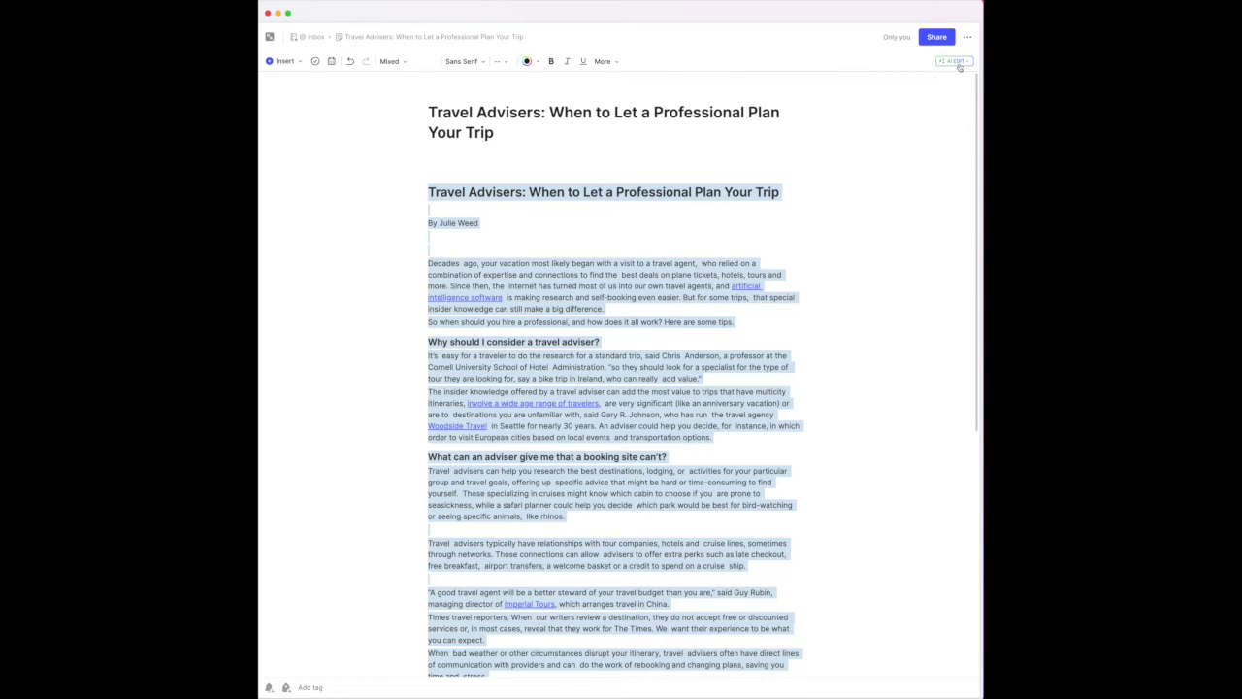
# - Generate a Bullet summary of the selected article with AI Edit, and close the result after reading it
pyautogui.click(958, 62)
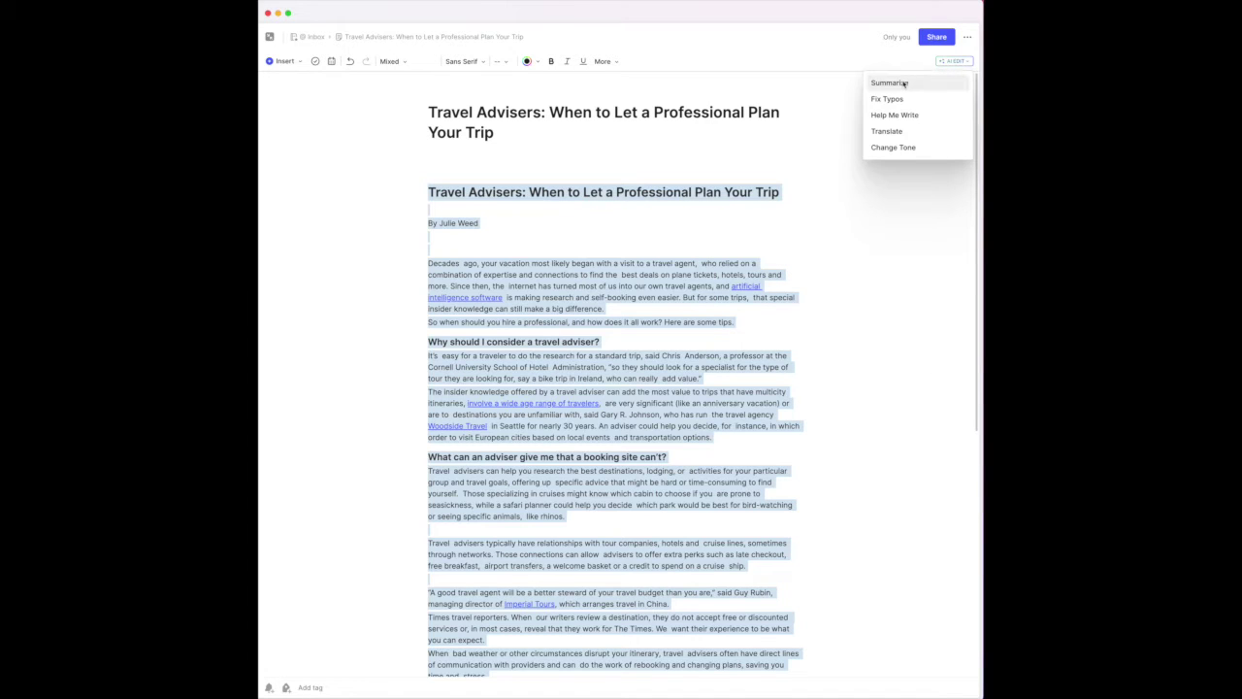
pyautogui.moveTo(902, 83)
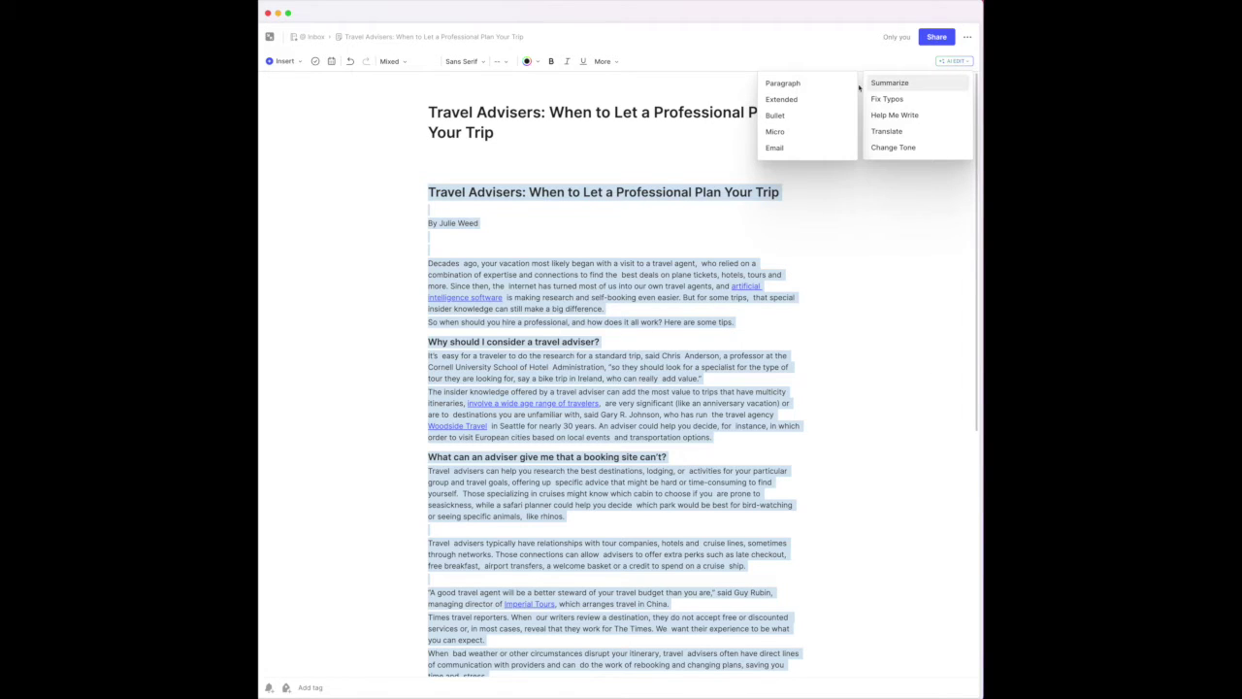
pyautogui.click(775, 115)
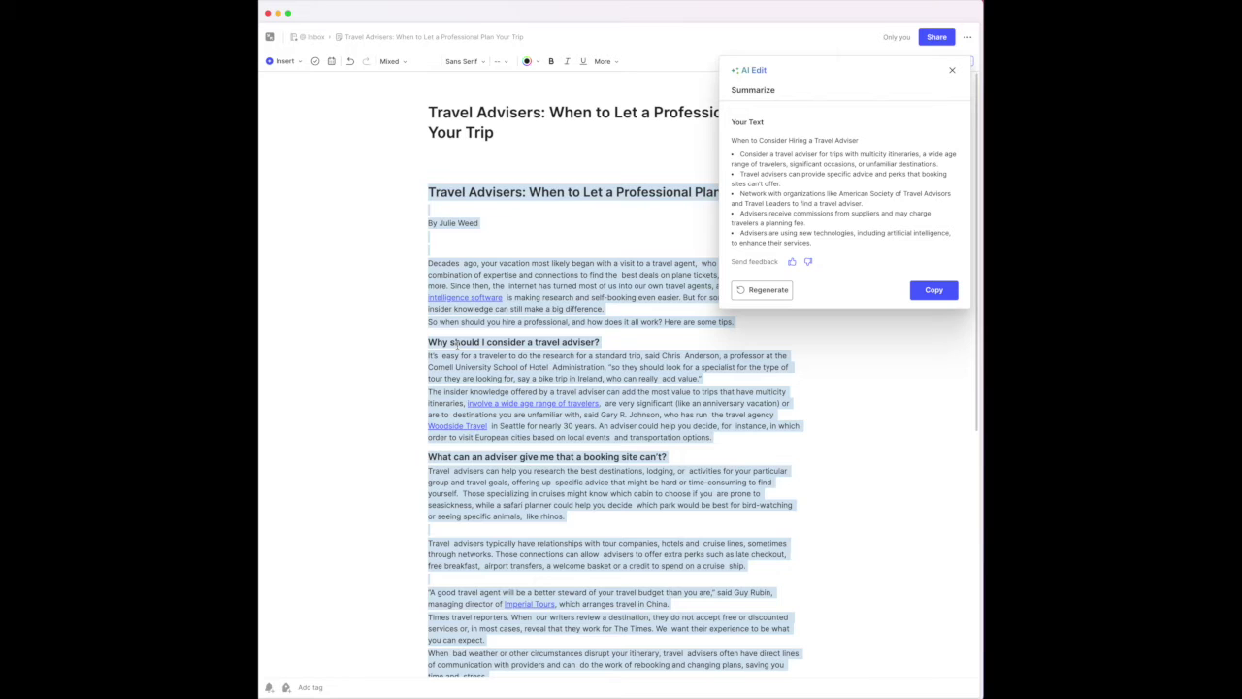
pyautogui.click(953, 70)
# - Run the AI Edit typo check on the selected article, and close its result
pyautogui.click(953, 62)
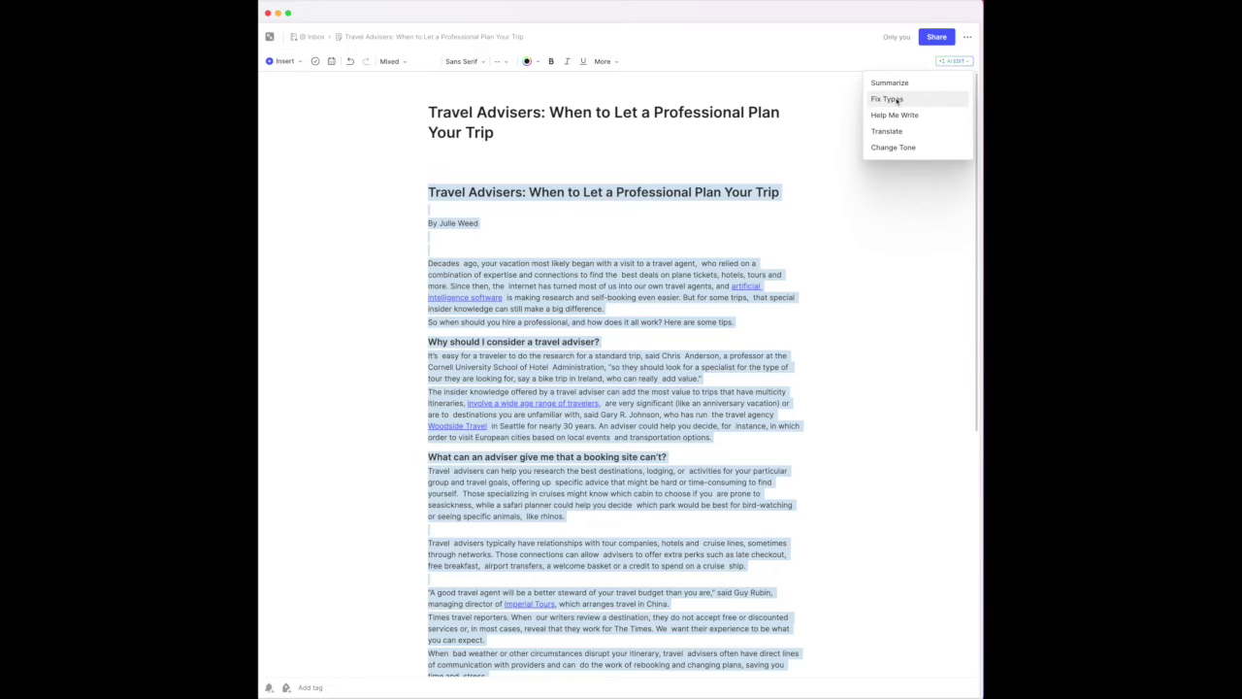
pyautogui.click(893, 100)
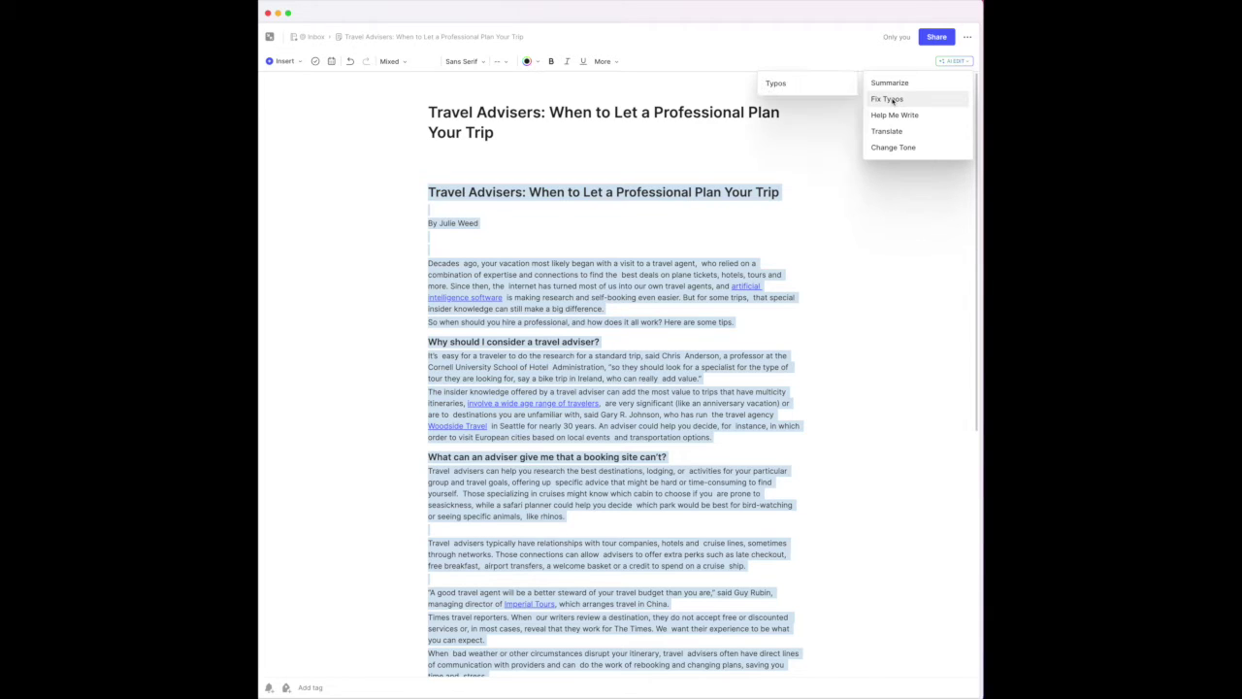
pyautogui.click(782, 87)
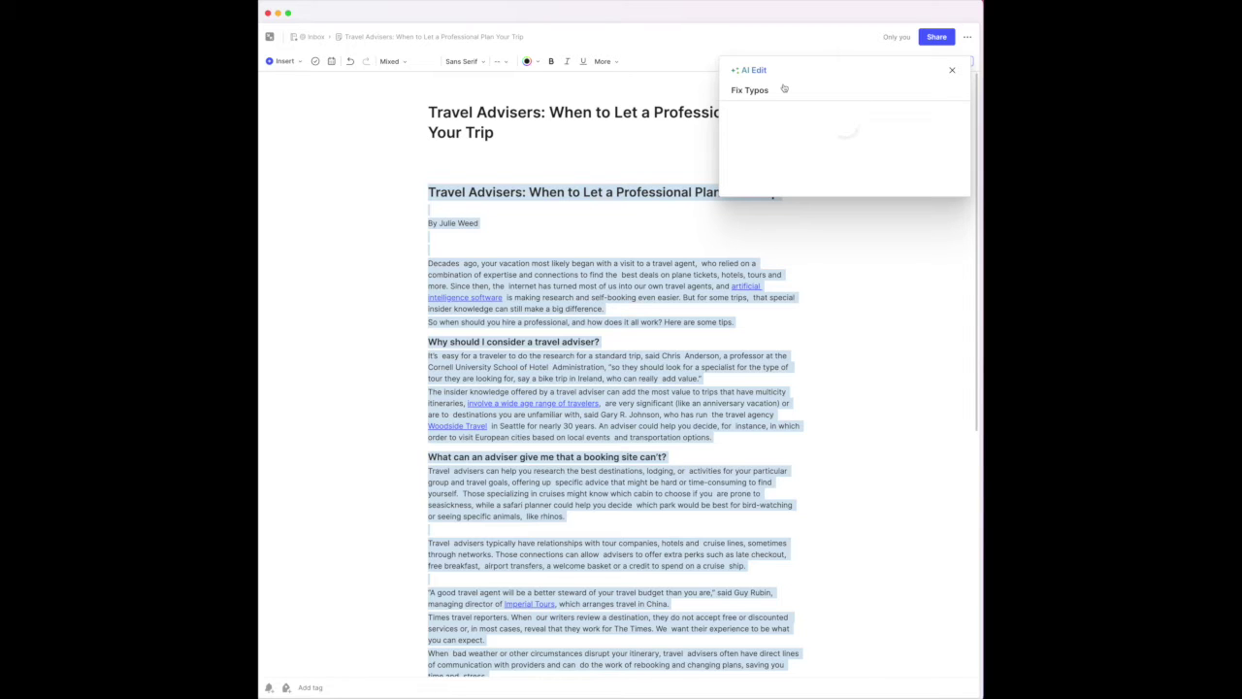
pyautogui.click(952, 72)
# - Have AI Edit write an Introduction for the selected article, and close the suggestion after reading it
pyautogui.click(956, 61)
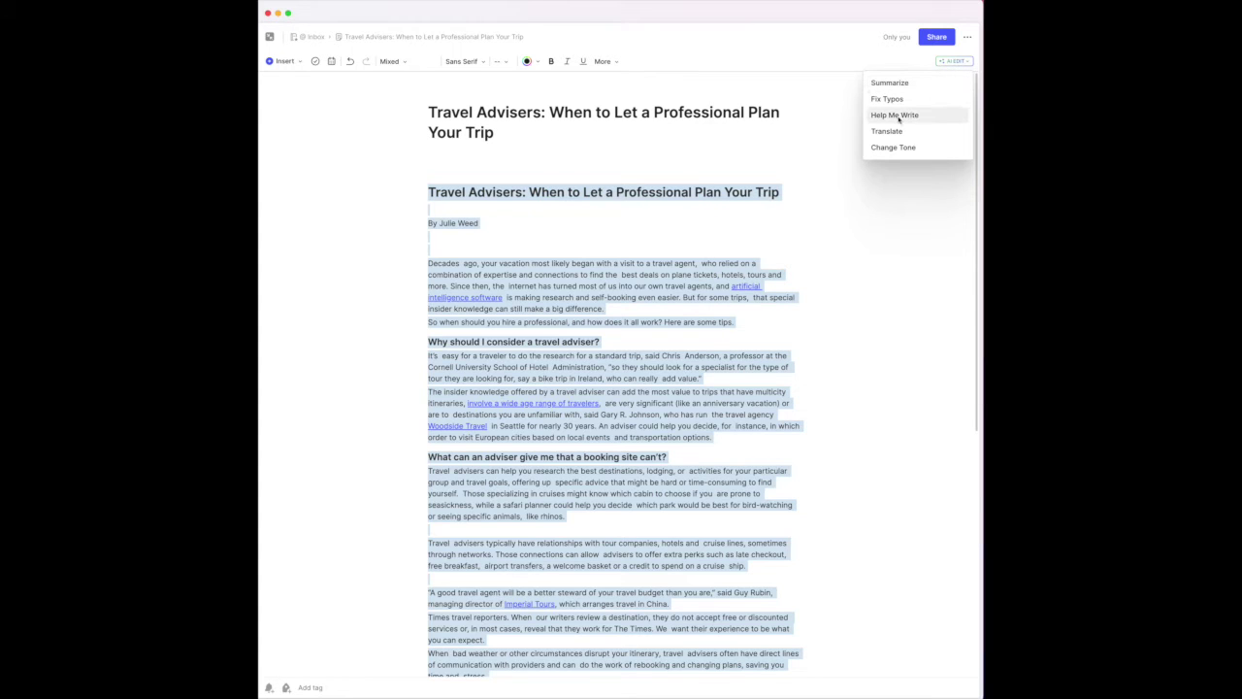
pyautogui.moveTo(884, 117)
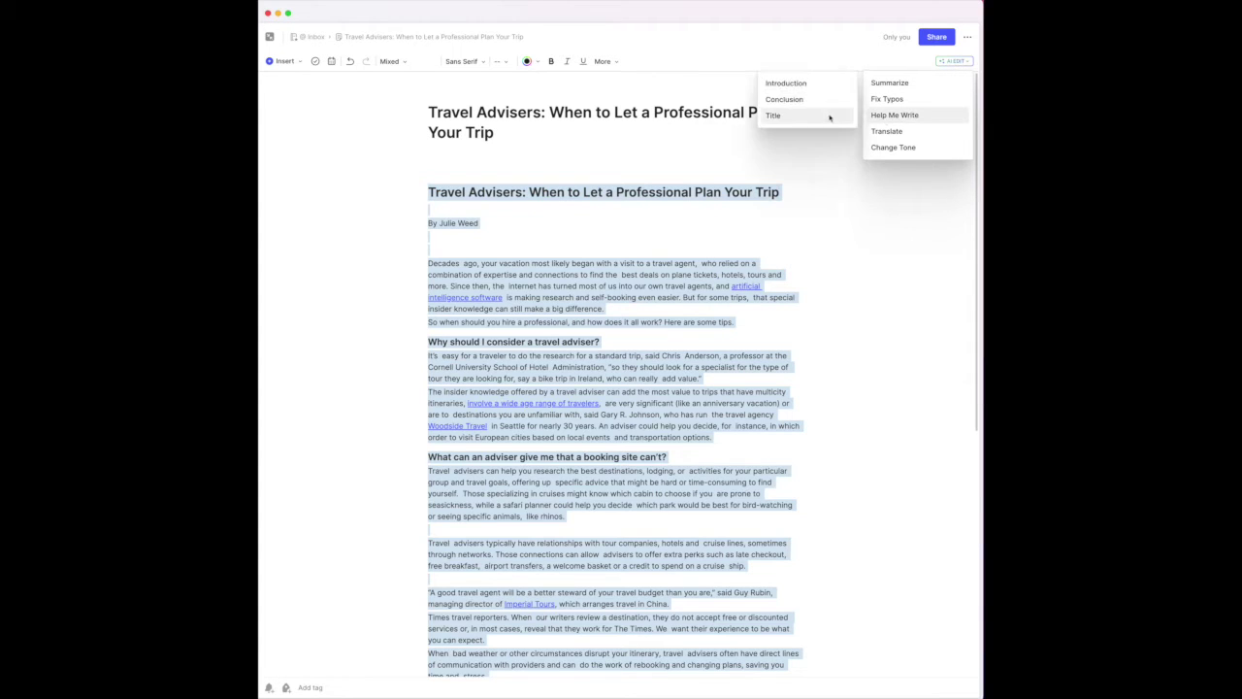
pyautogui.click(794, 85)
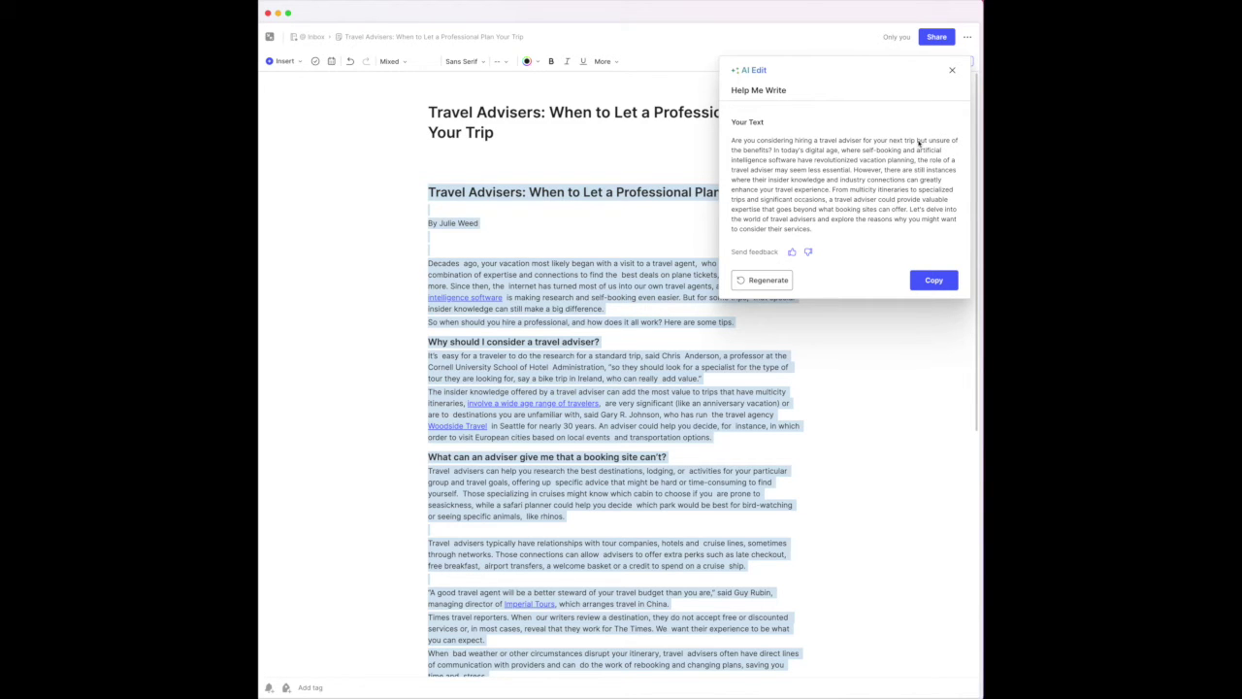
pyautogui.click(951, 70)
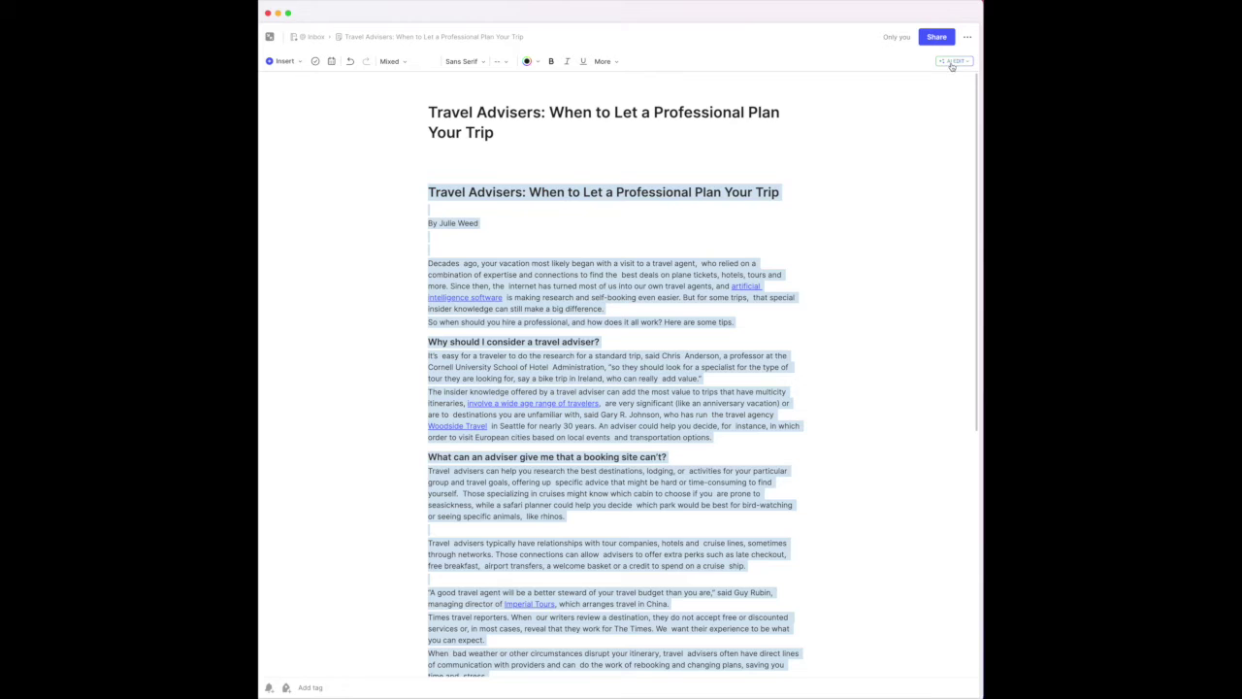
# - Have AI Edit suggest a Title for the selected article, and close the suggestion after reading it
pyautogui.click(952, 61)
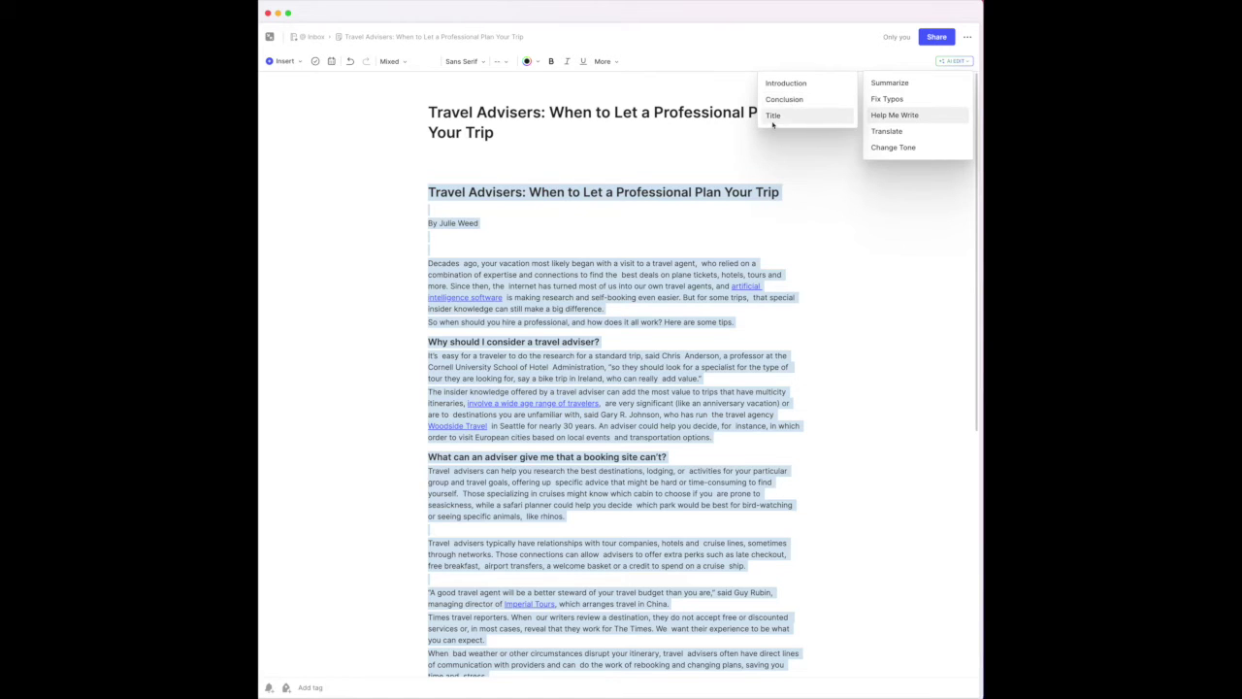
pyautogui.click(772, 117)
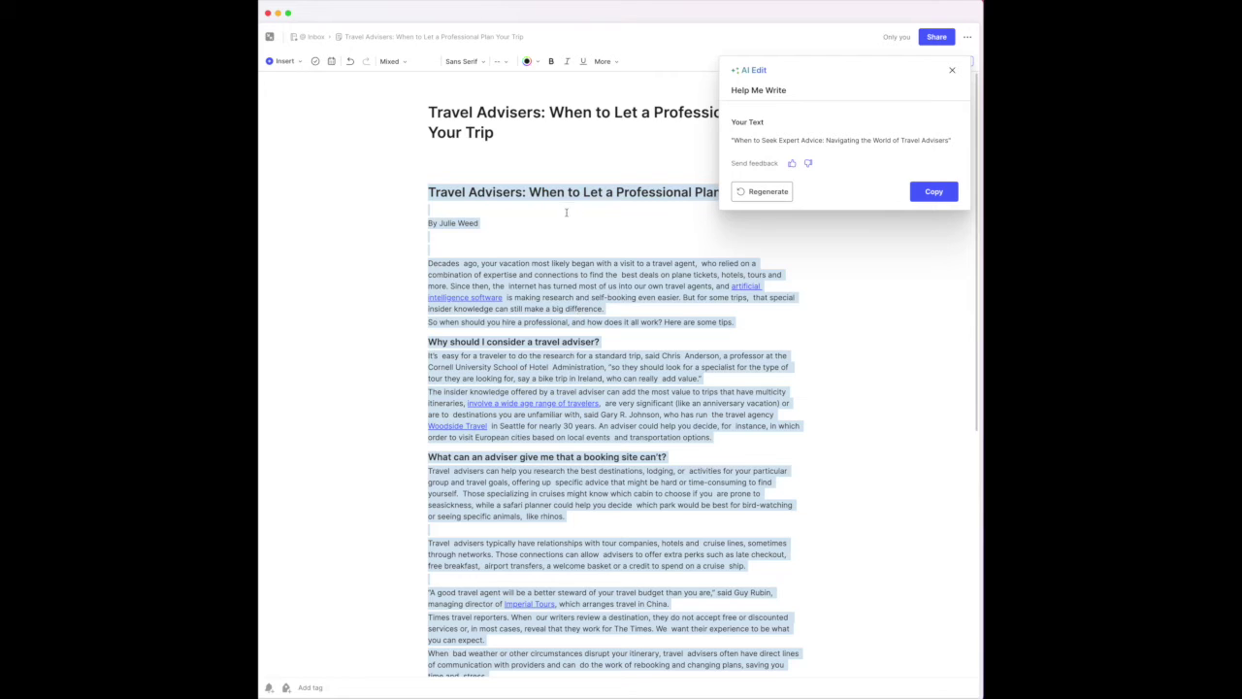
pyautogui.click(952, 70)
# - Translate the selected article into Russian with AI Edit, look through the translation, and close the result
pyautogui.click(953, 61)
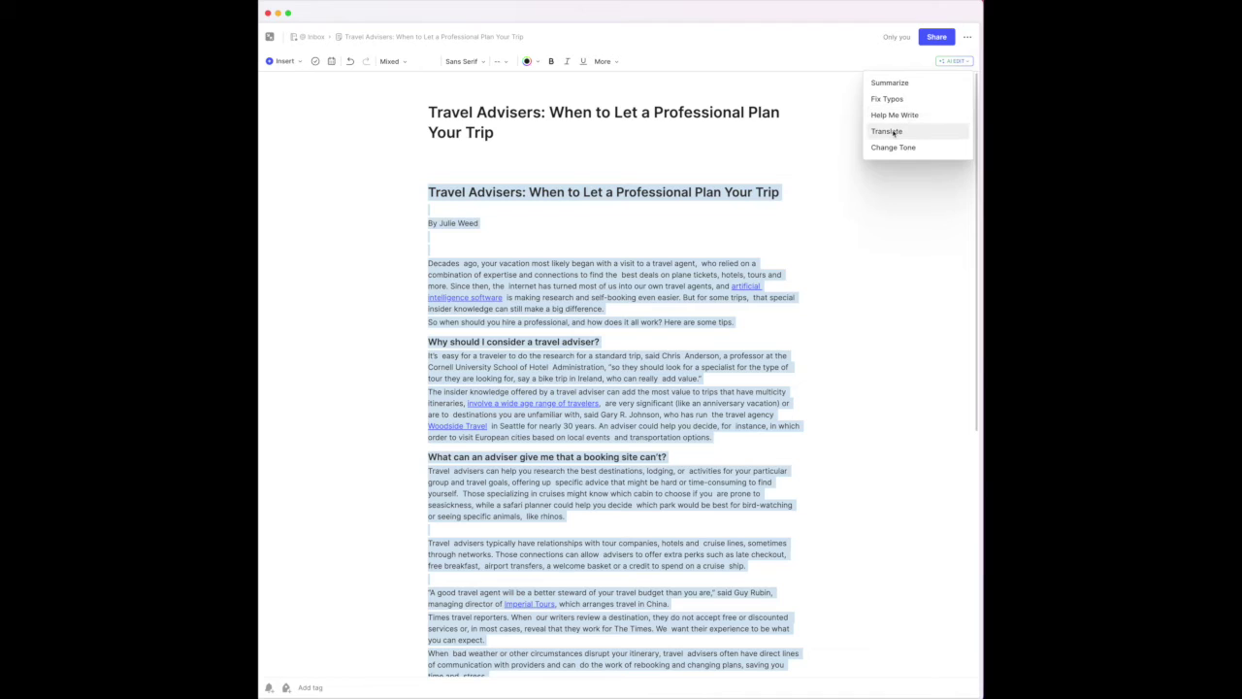
pyautogui.moveTo(893, 133)
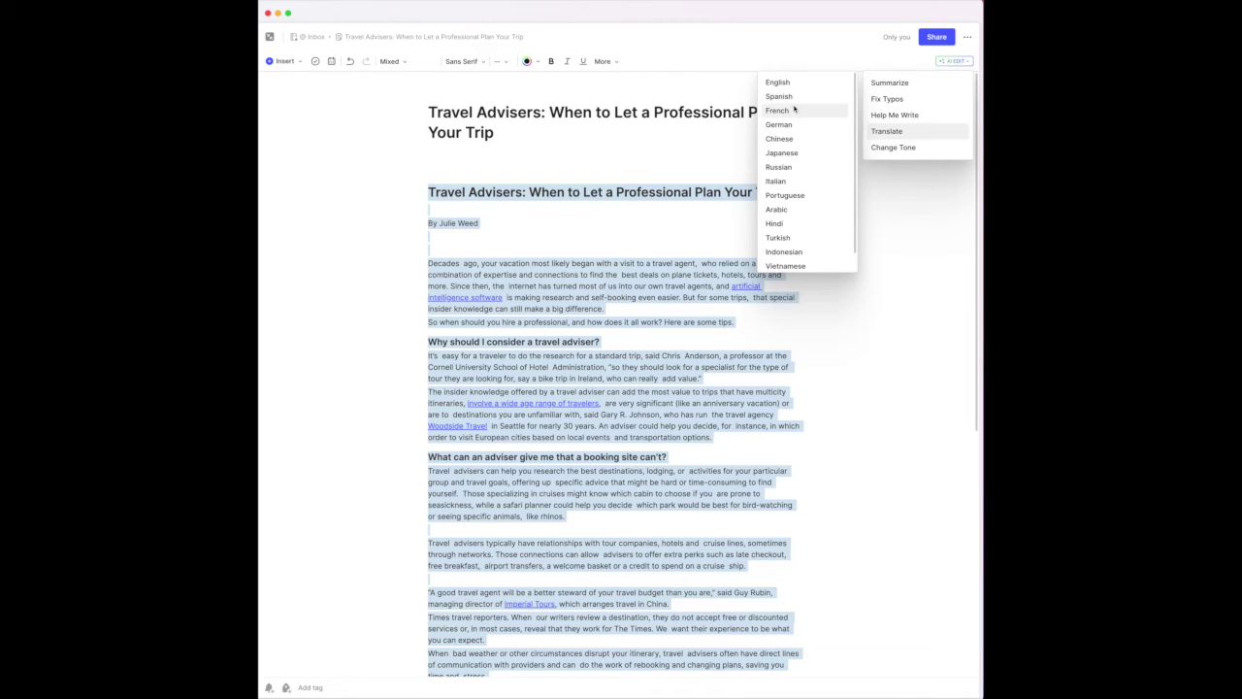
pyautogui.click(778, 167)
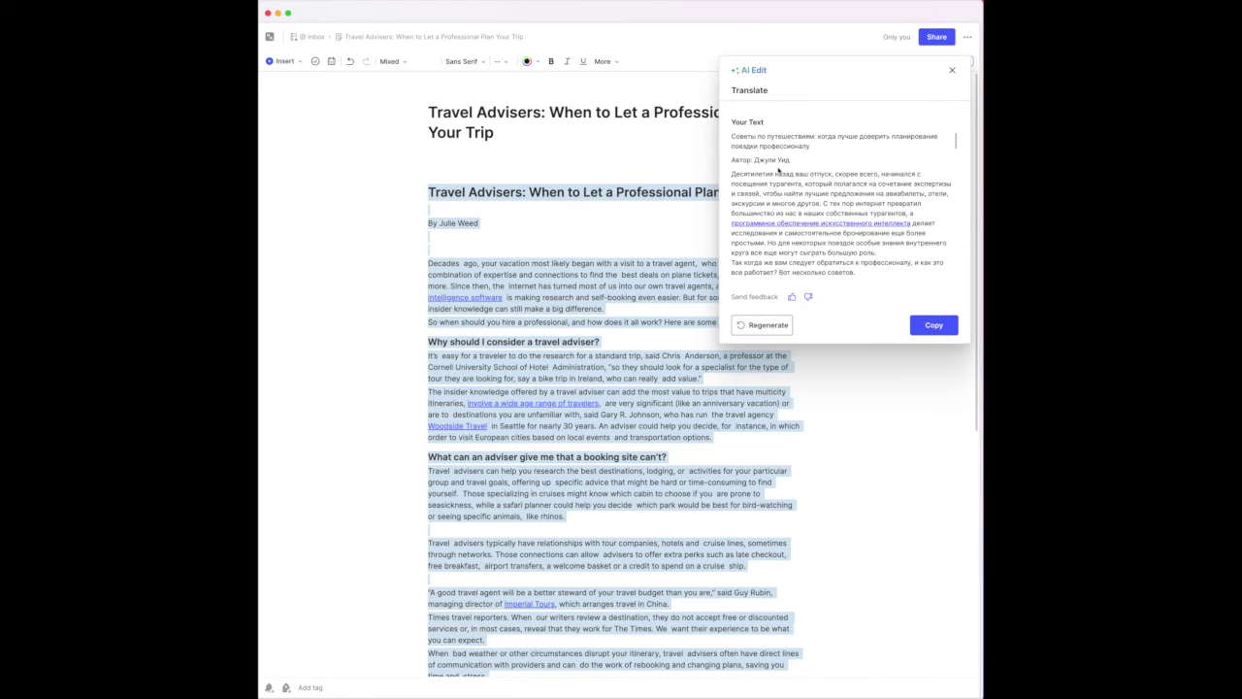
pyautogui.scroll(-10, 778, 172)
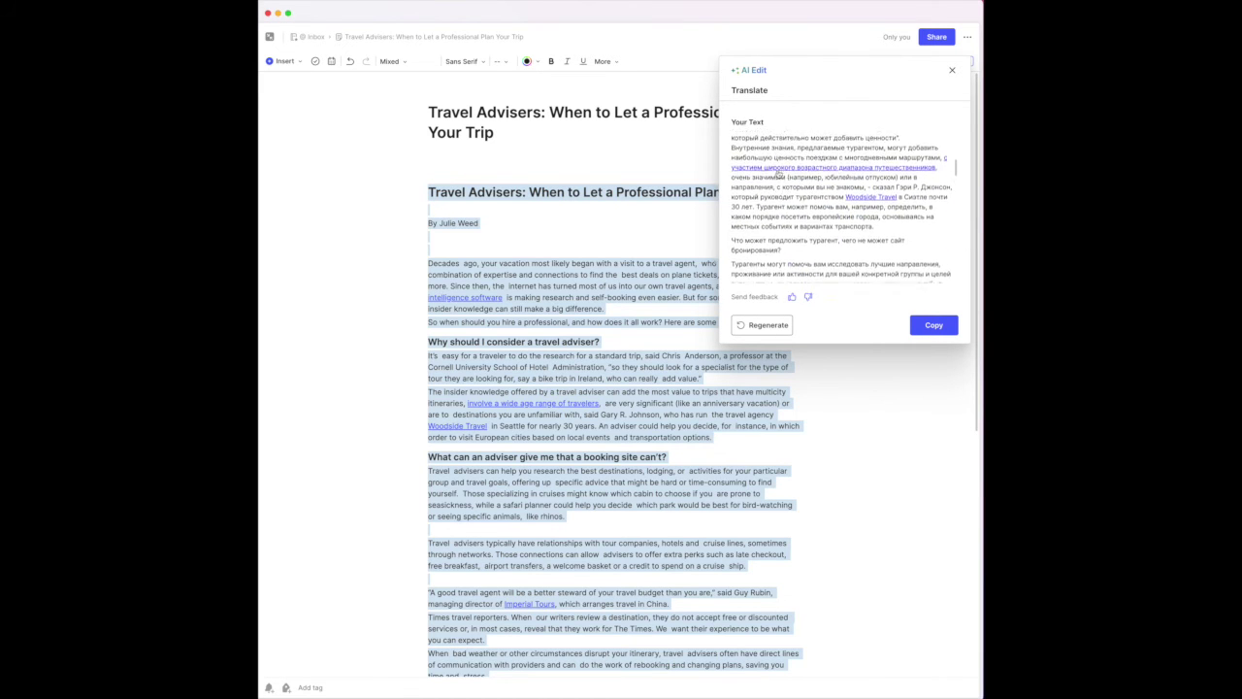
pyautogui.scroll(-10, 778, 173)
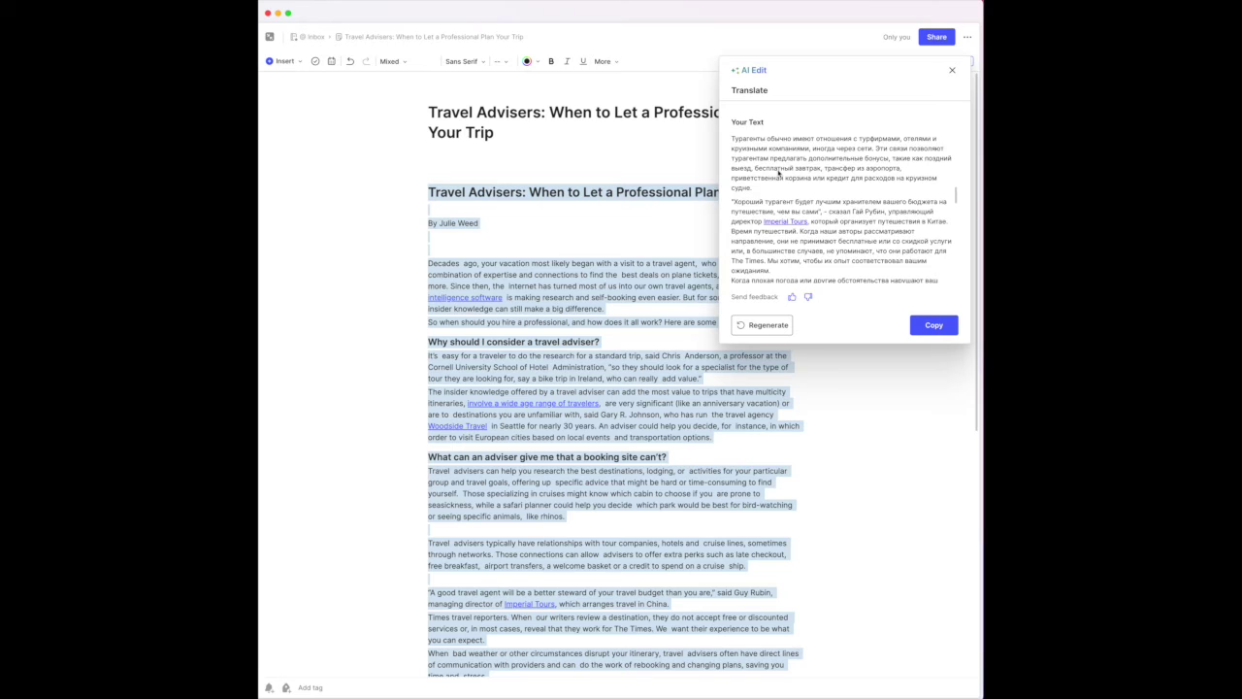
pyautogui.scroll(15, 778, 173)
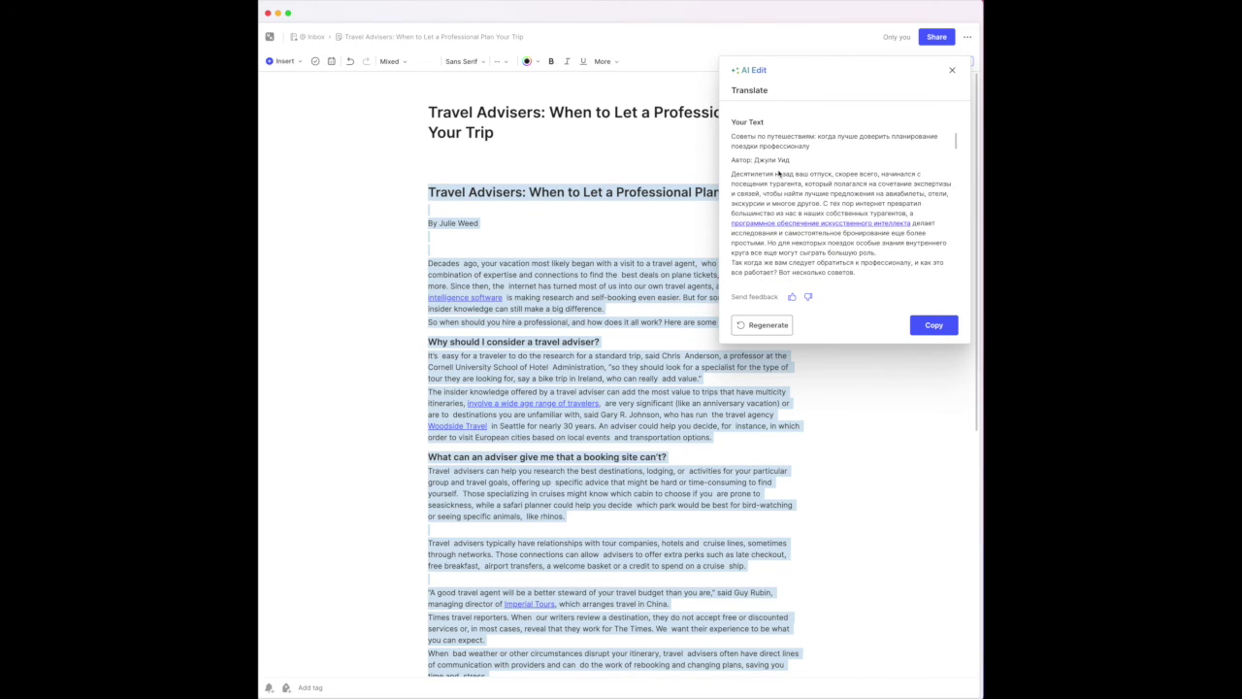
pyautogui.click(952, 70)
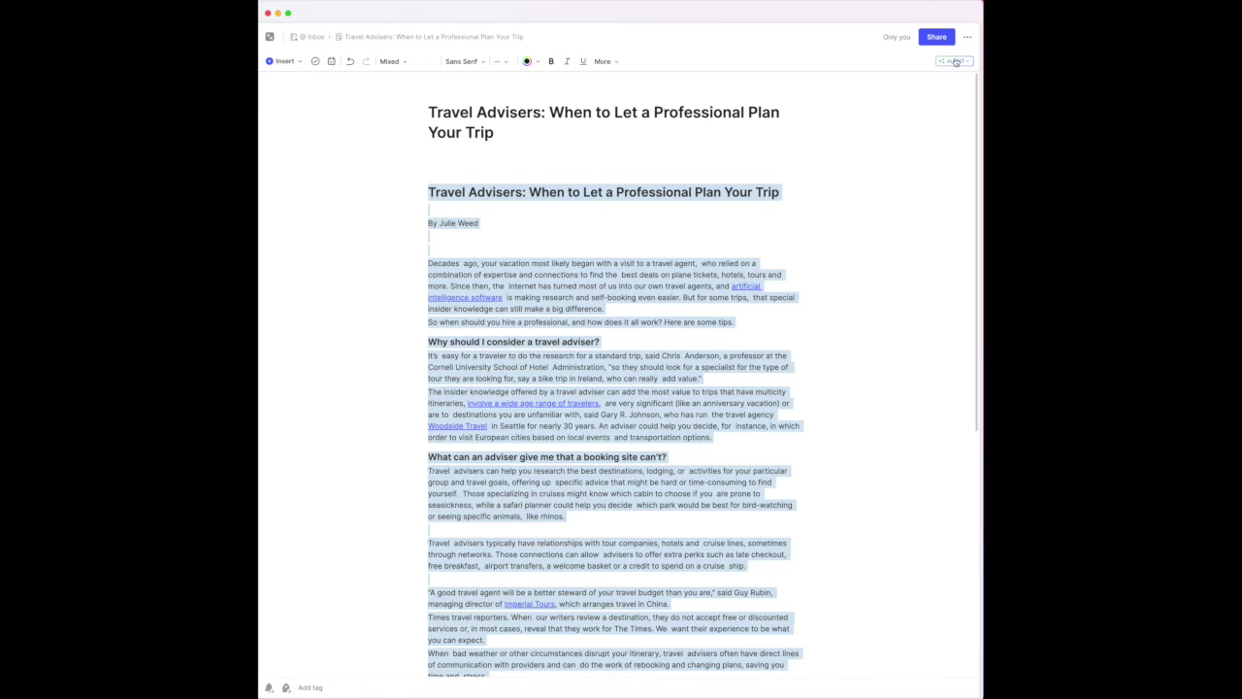
# - Try to change the tone of the selected article with AI Edit
pyautogui.click(954, 62)
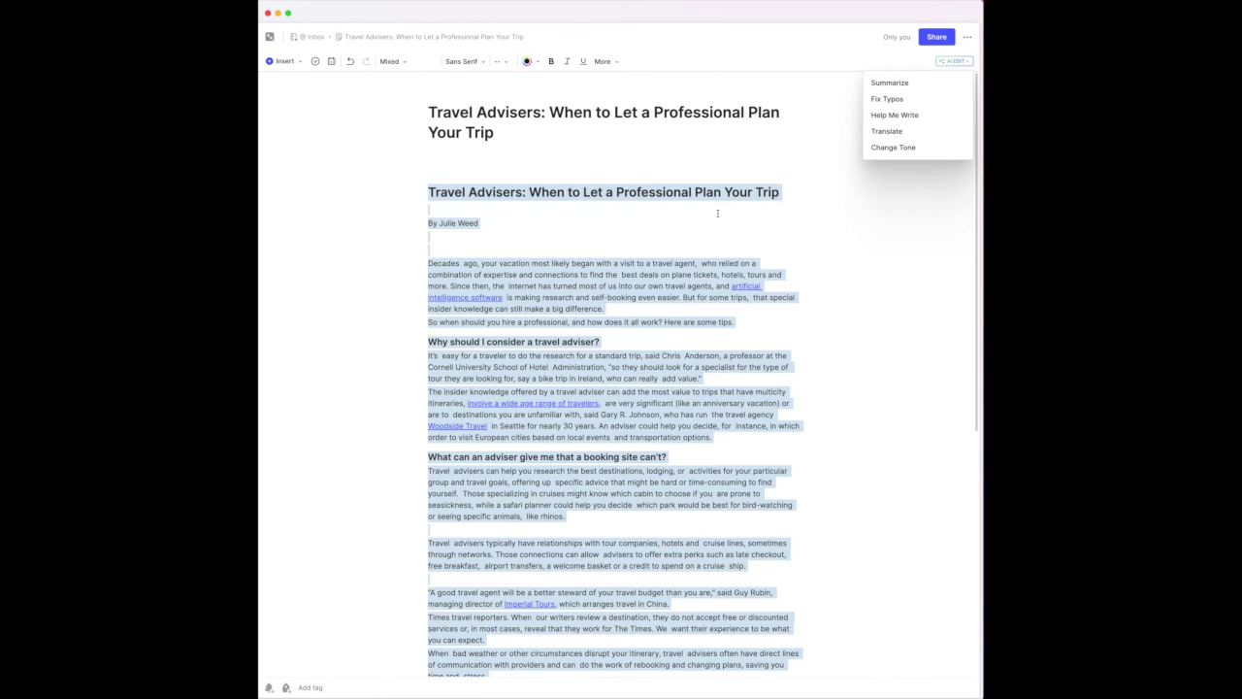
pyautogui.click(906, 149)
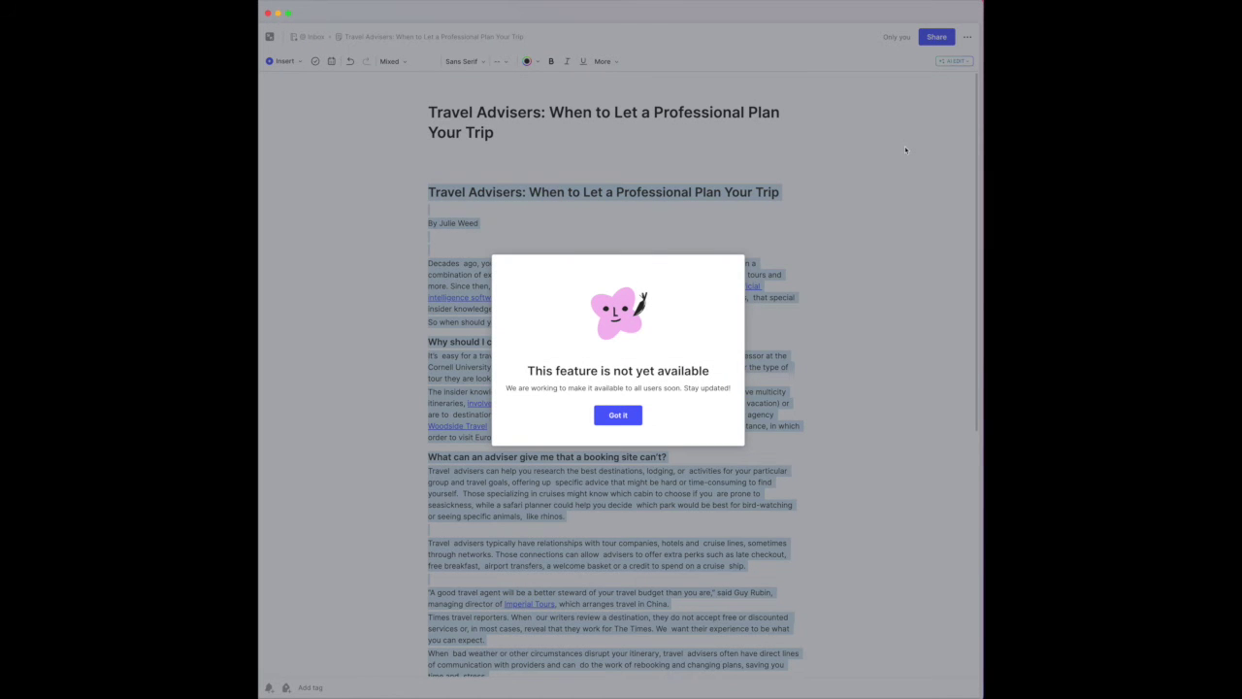